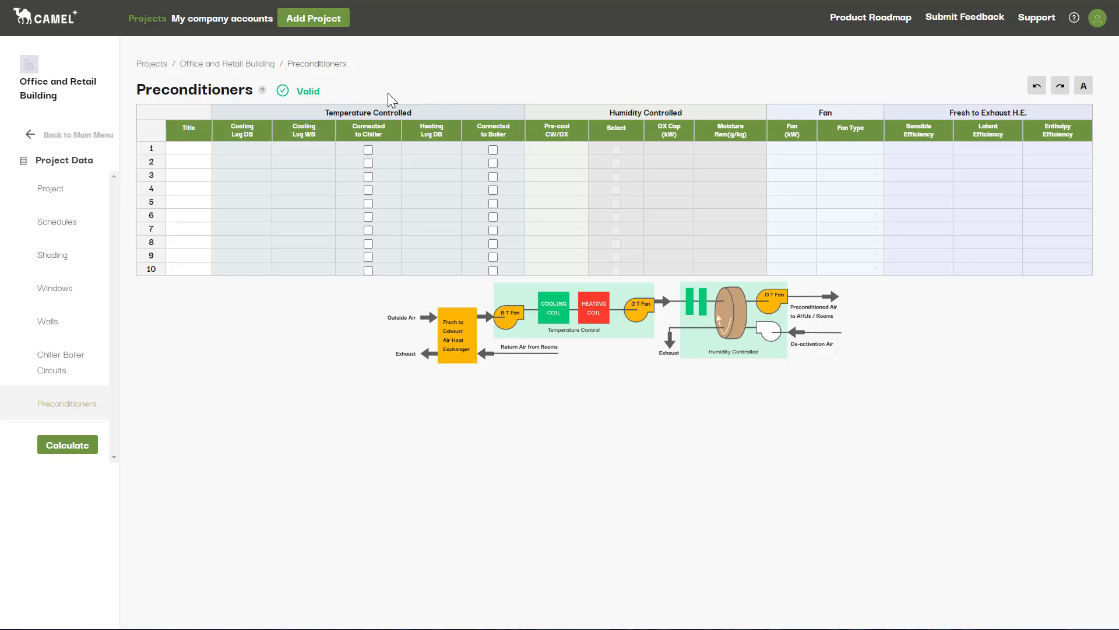
Set the first preconditioner's cooling leaving dry bulb to 18 and heating leaving dry bulb to 12.
click(243, 147)
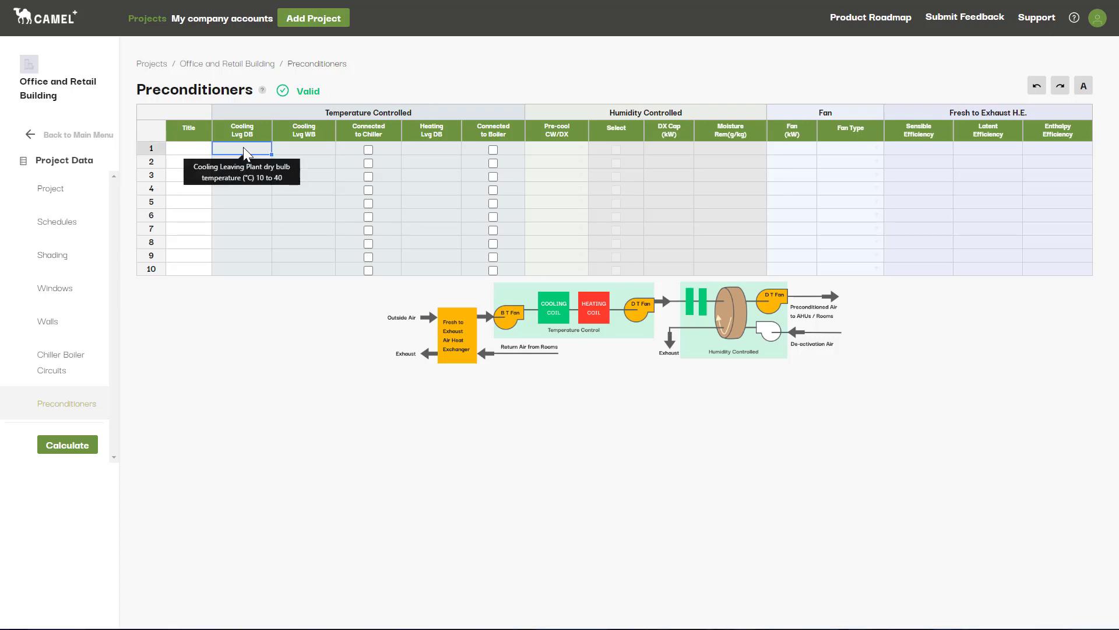
text(18)
key(Tab)
key(Tab)
key(Tab)
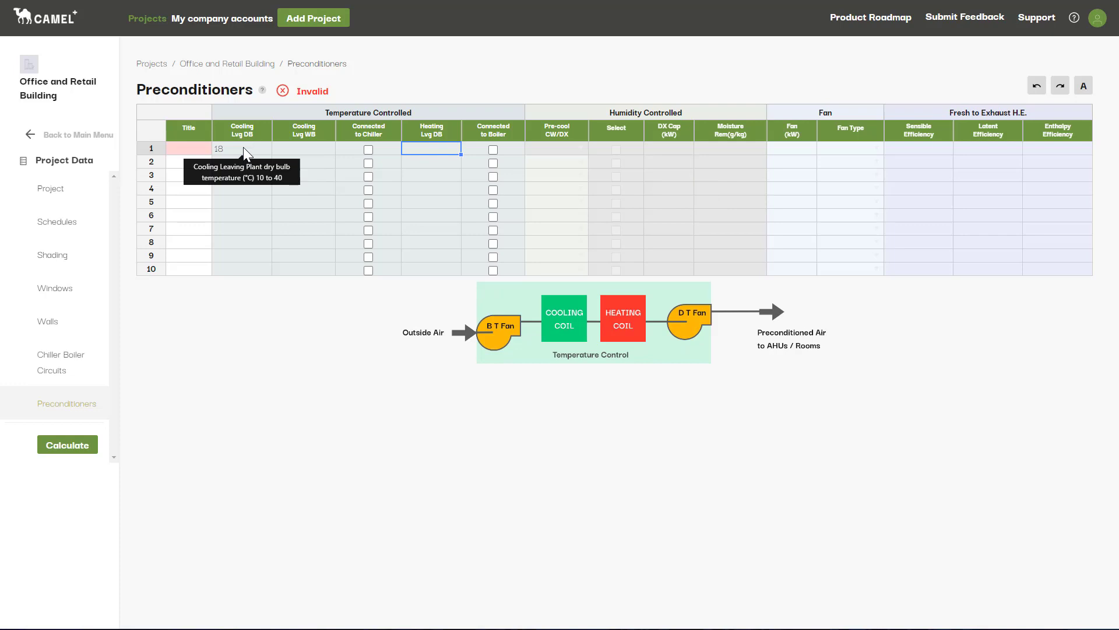
text(12)
key(Tab)
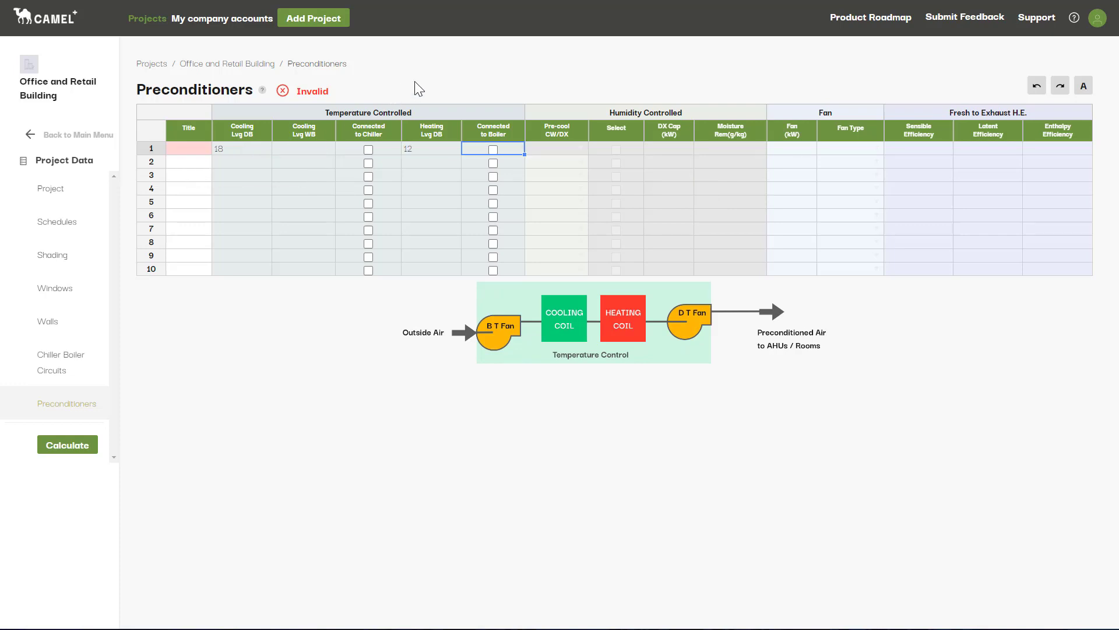
click(414, 81)
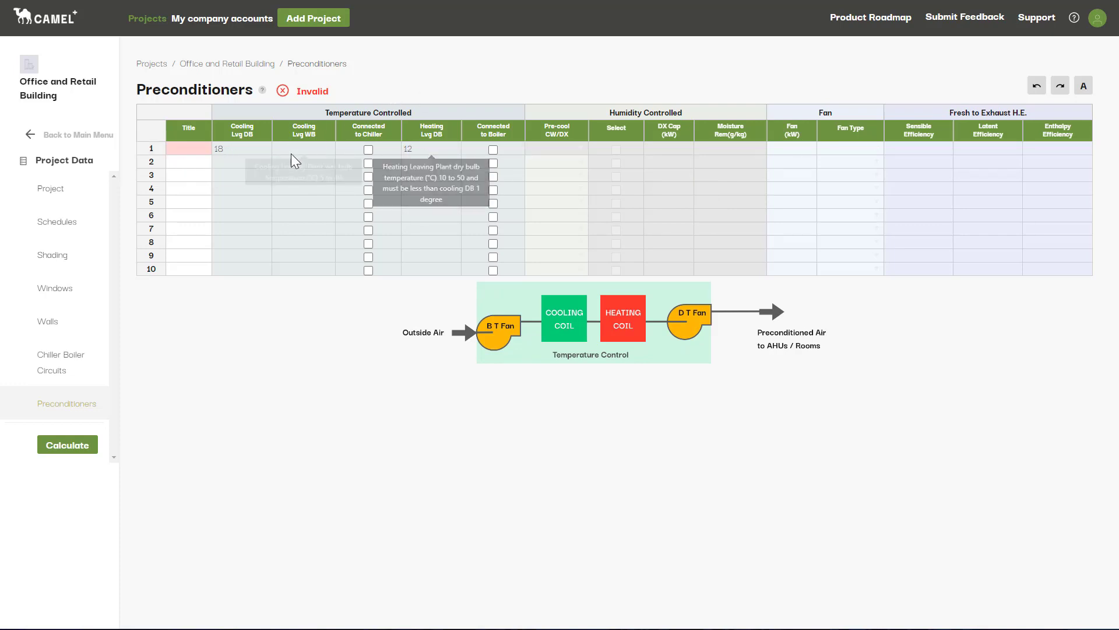
Clear the cooling leaving dry bulb in row 1 and mark the preconditioner as connected to the boiler.
click(238, 153)
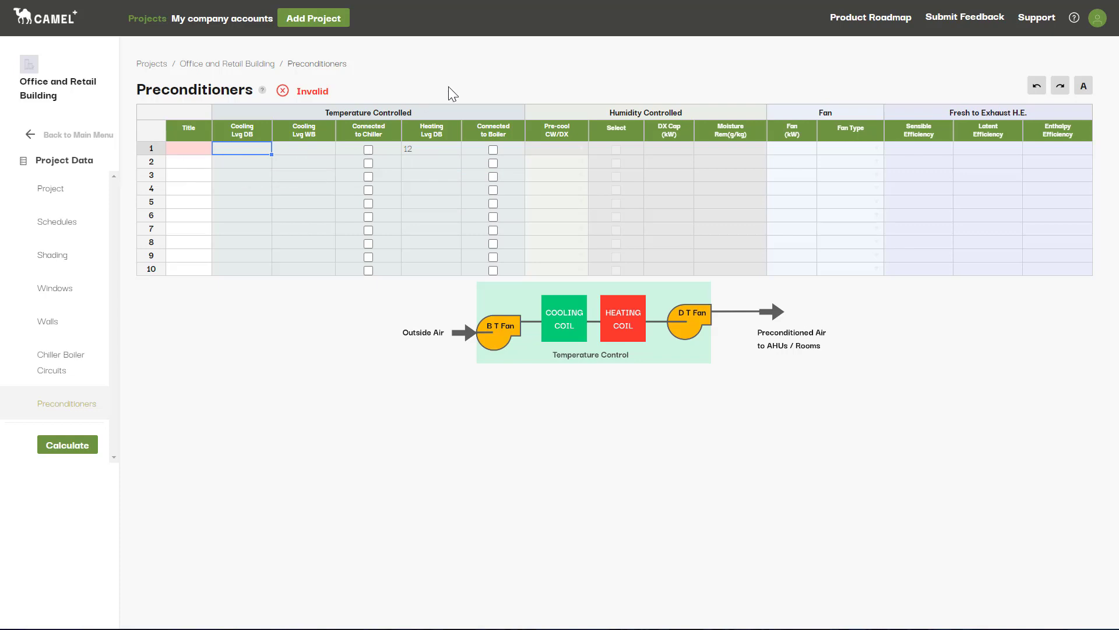
click(460, 72)
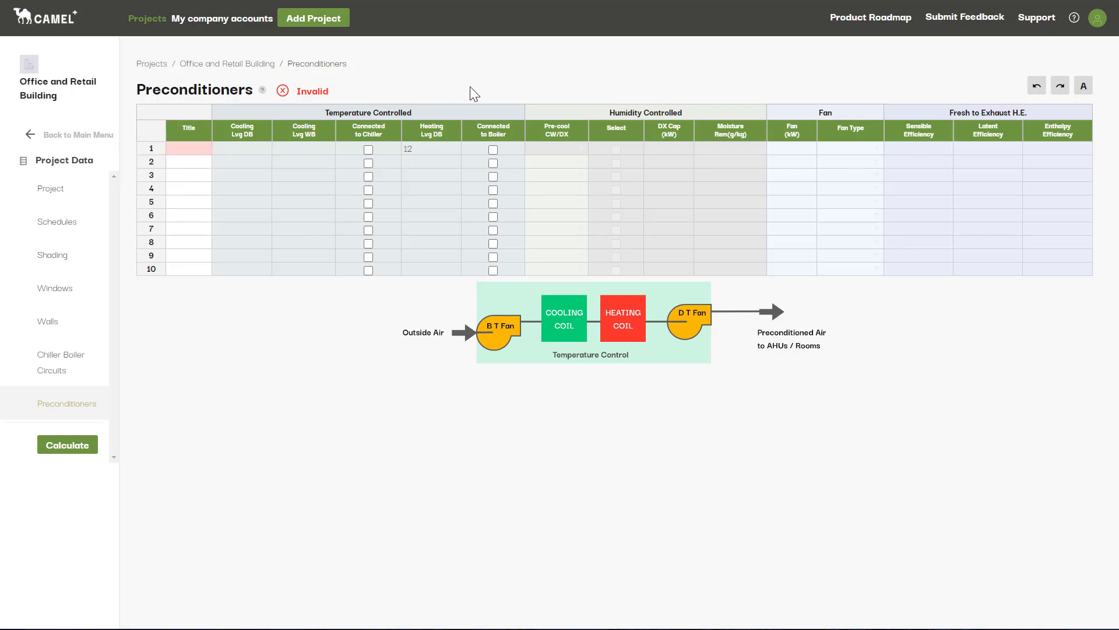
click(493, 149)
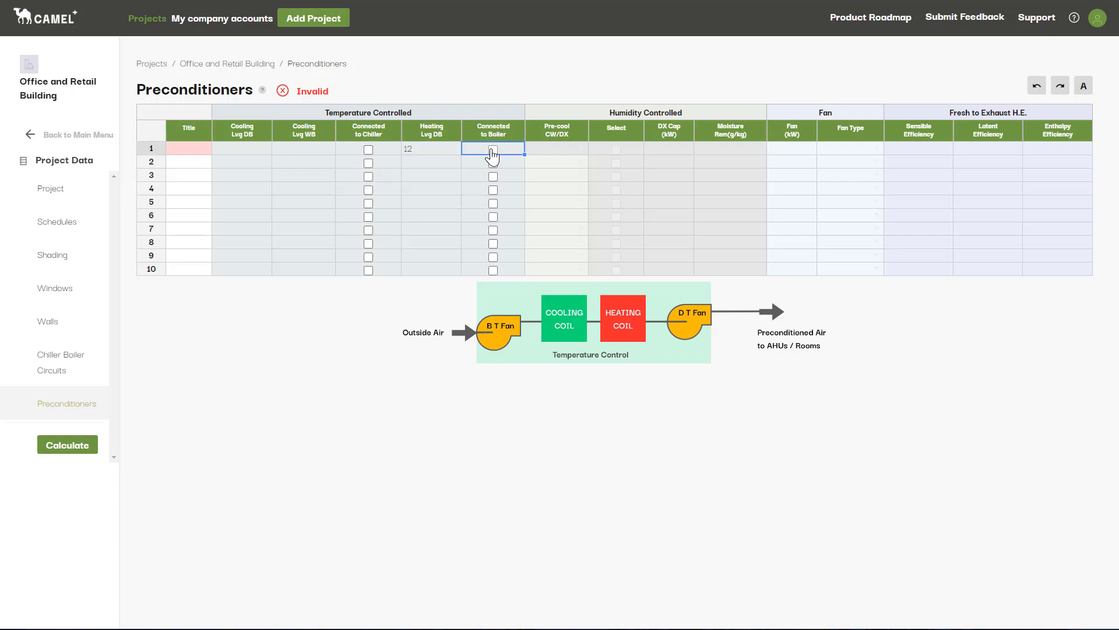
click(491, 82)
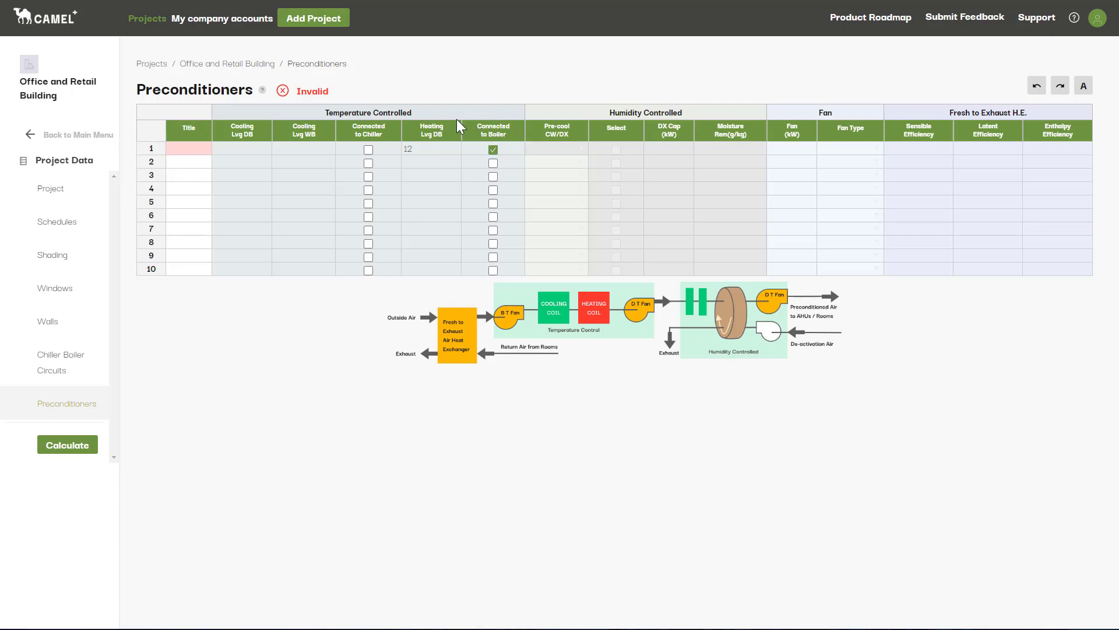
Clear the heating leaving dry bulb and the boiler connection from row 1.
drag(426, 148, 509, 151)
key(Delete)
click(597, 99)
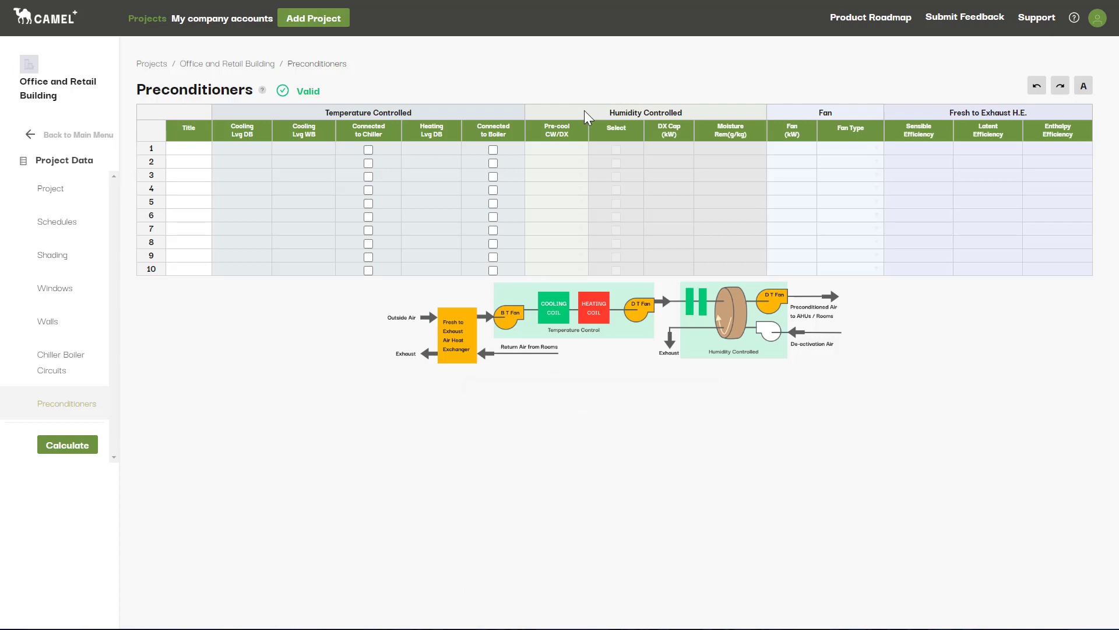
Set the pre-cool type in row 1 to CW and enable the humidity control Select option.
click(569, 145)
click(581, 148)
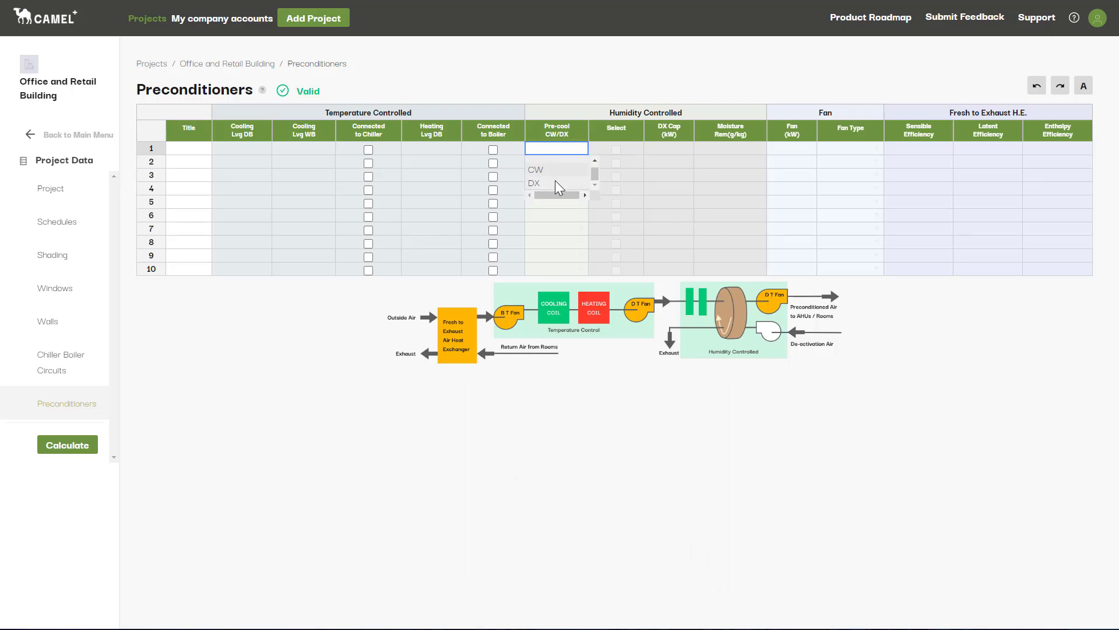
click(550, 169)
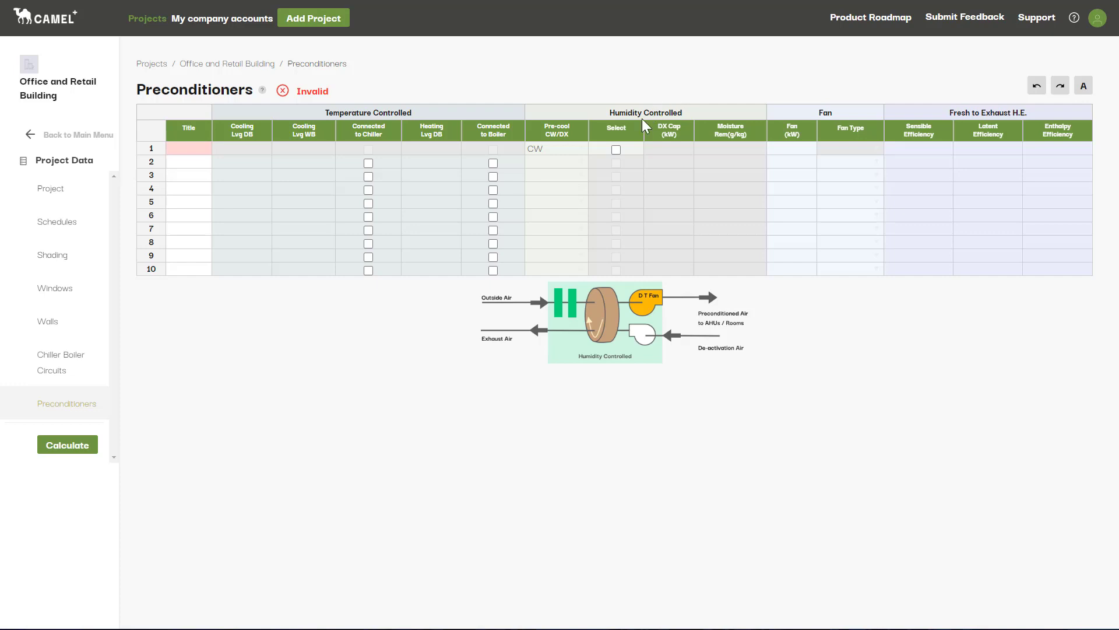
click(617, 150)
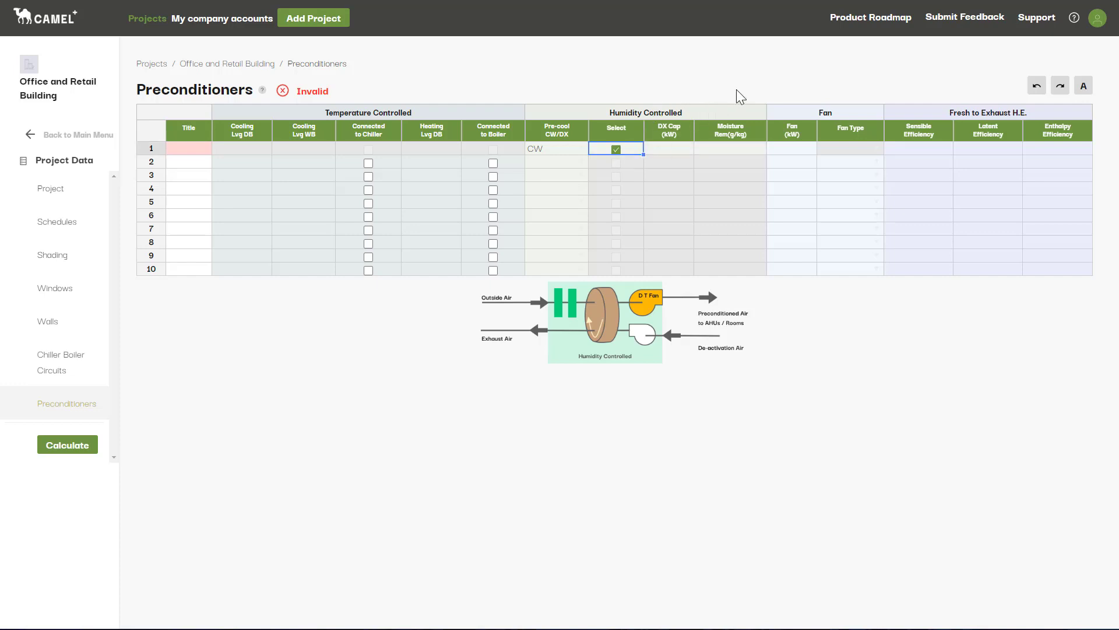
Set the moisture removal in row 1 to 5 g/kg, leaving the DX capacity blank.
click(682, 145)
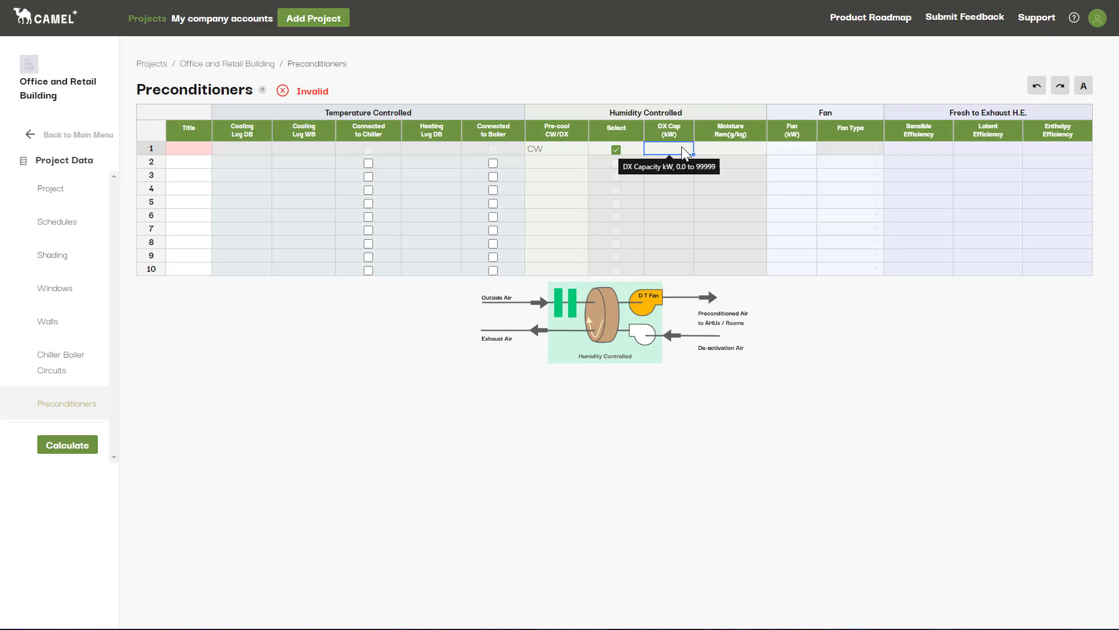
click(715, 146)
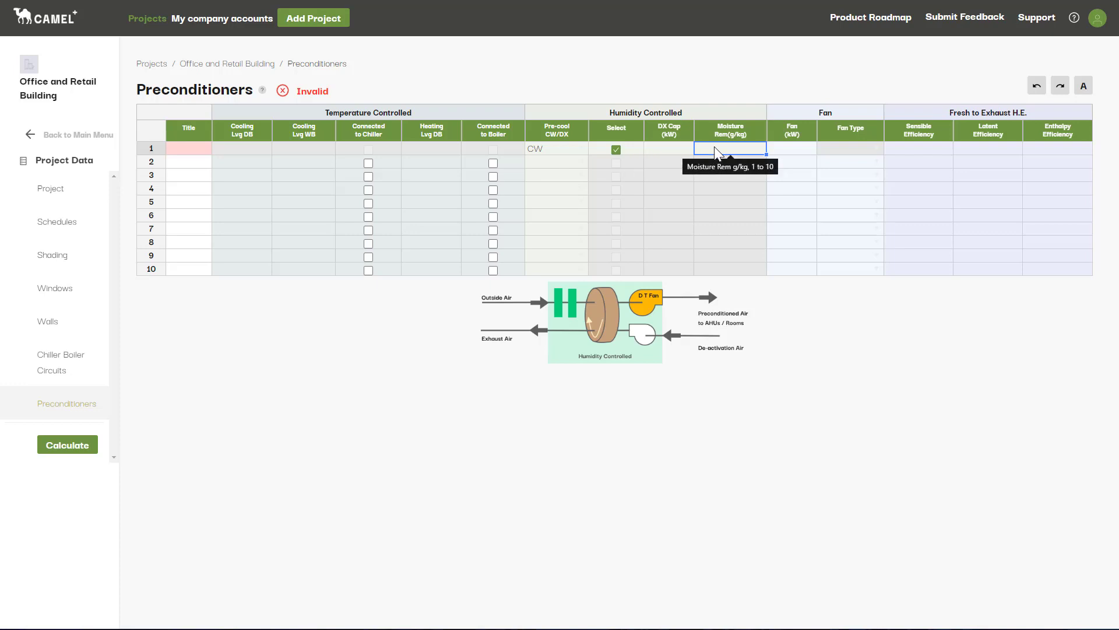
text(5)
click(734, 86)
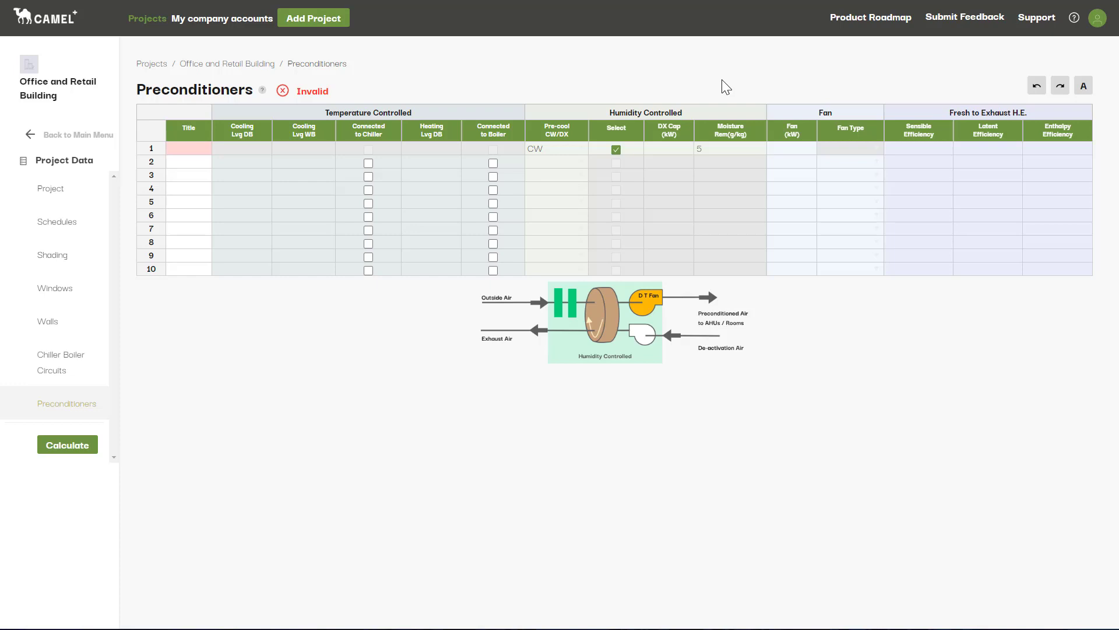
Read the targeted help on Precool CW/DX and its linked Desiccant Humidity Control Unit article, then close the help.
alt+click(560, 149)
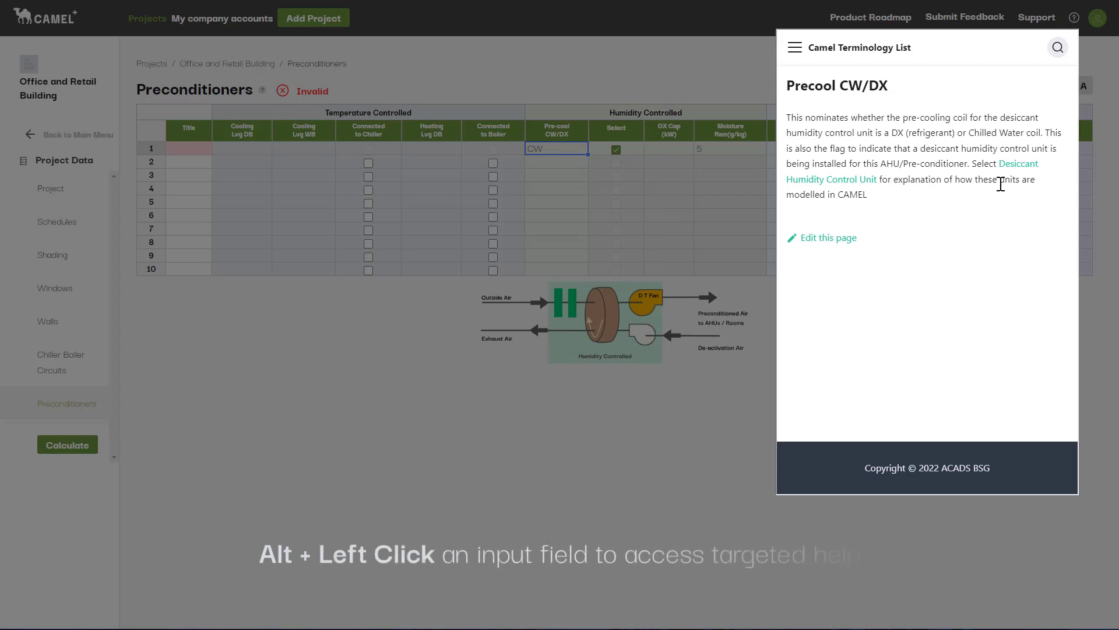
click(1012, 171)
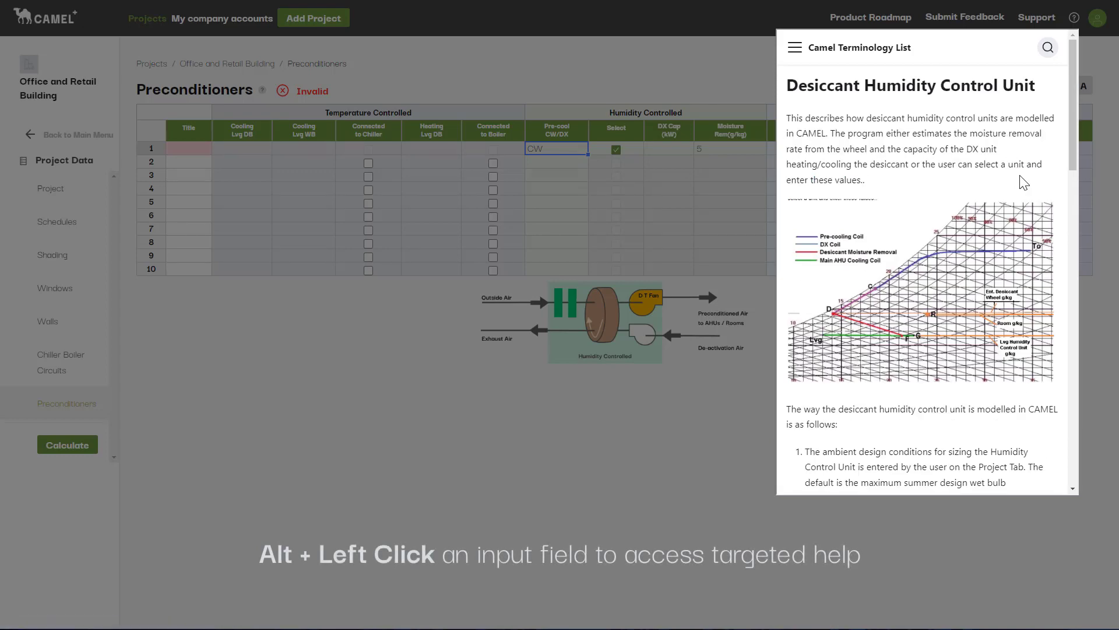
scroll(1024, 183, down, 5)
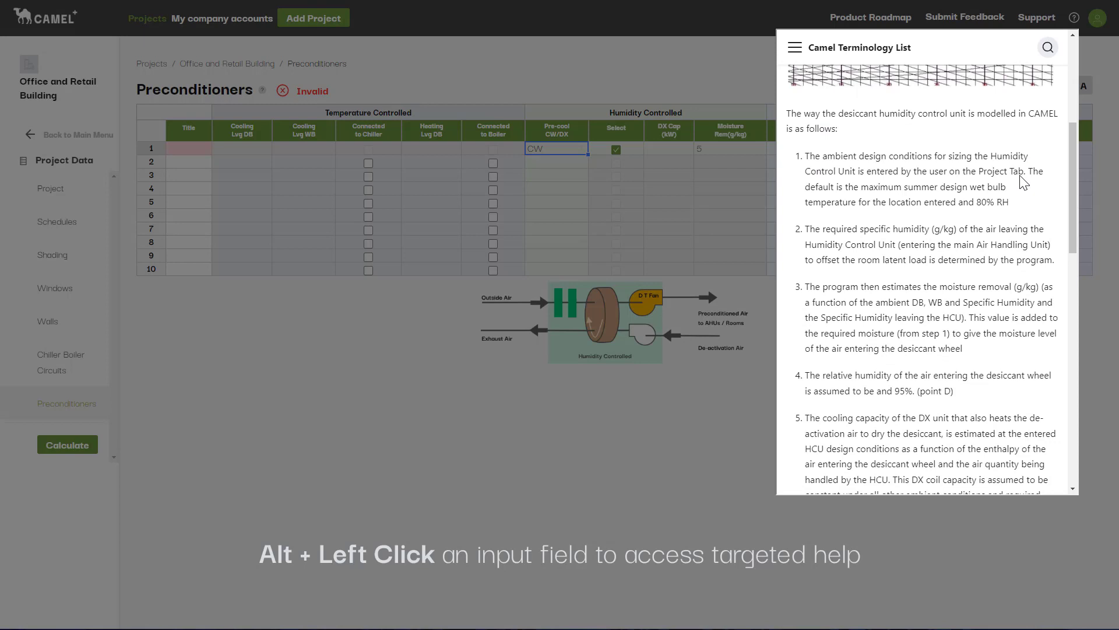
scroll(1025, 183, down, 3)
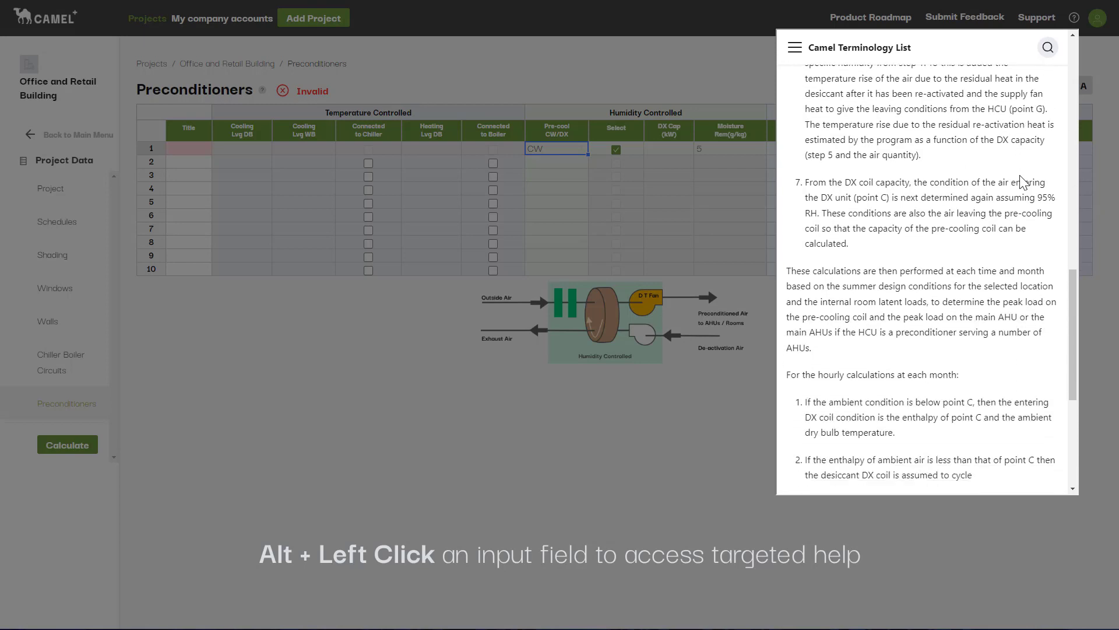
scroll(1021, 183, down, 5)
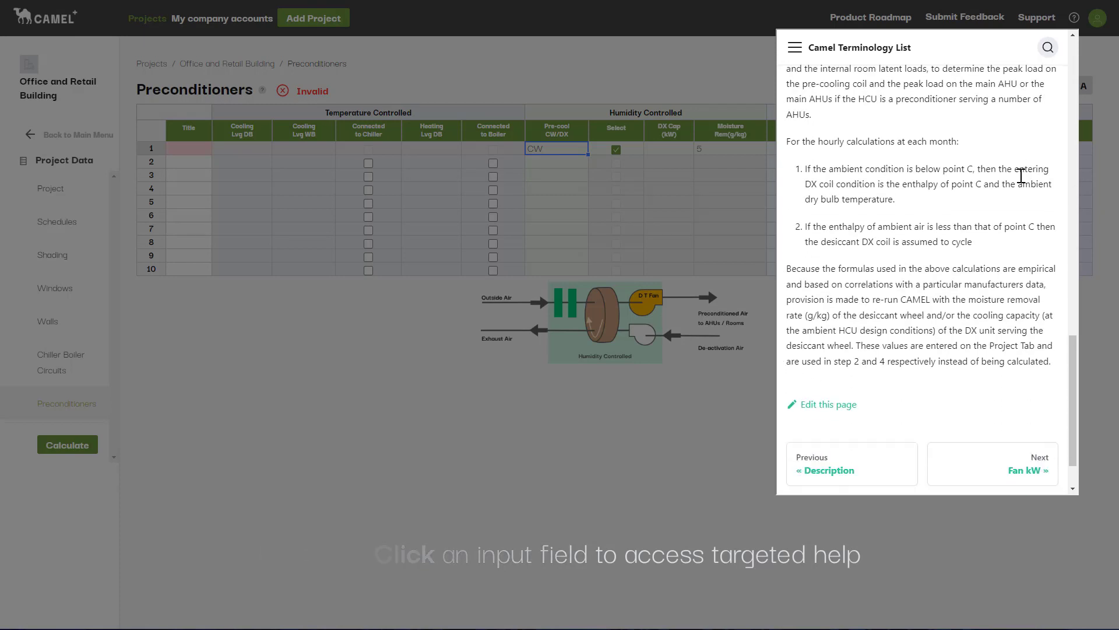
click(709, 417)
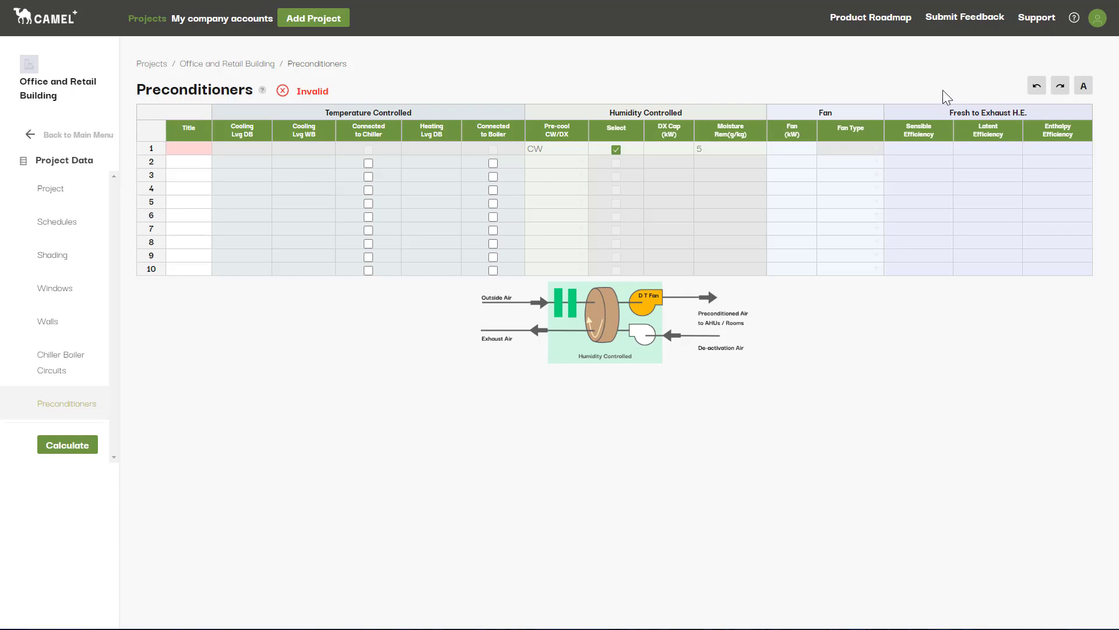
Set the fresh-to-exhaust heat exchanger's sensible and latent efficiencies in row 1 to 0.8 each.
click(917, 146)
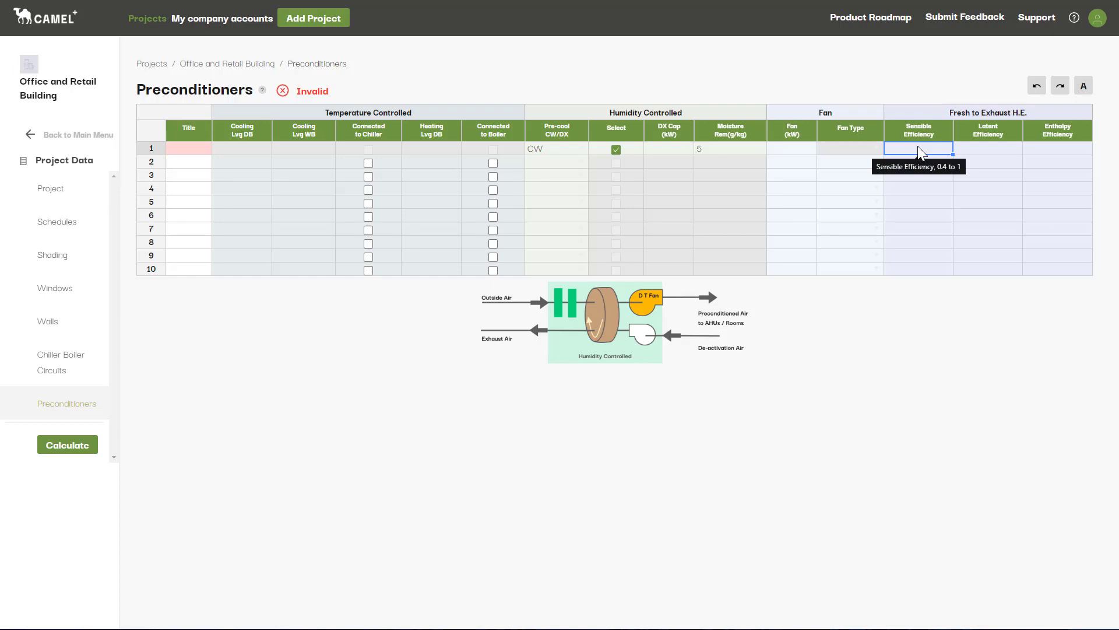
text(0.8)
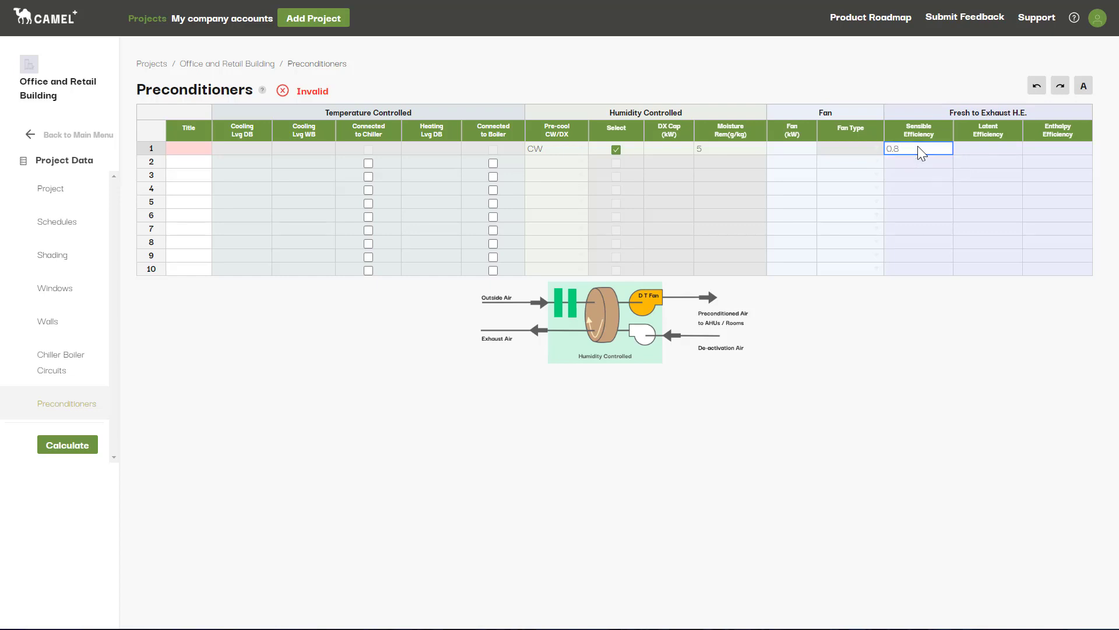
key(Tab)
text(0.8)
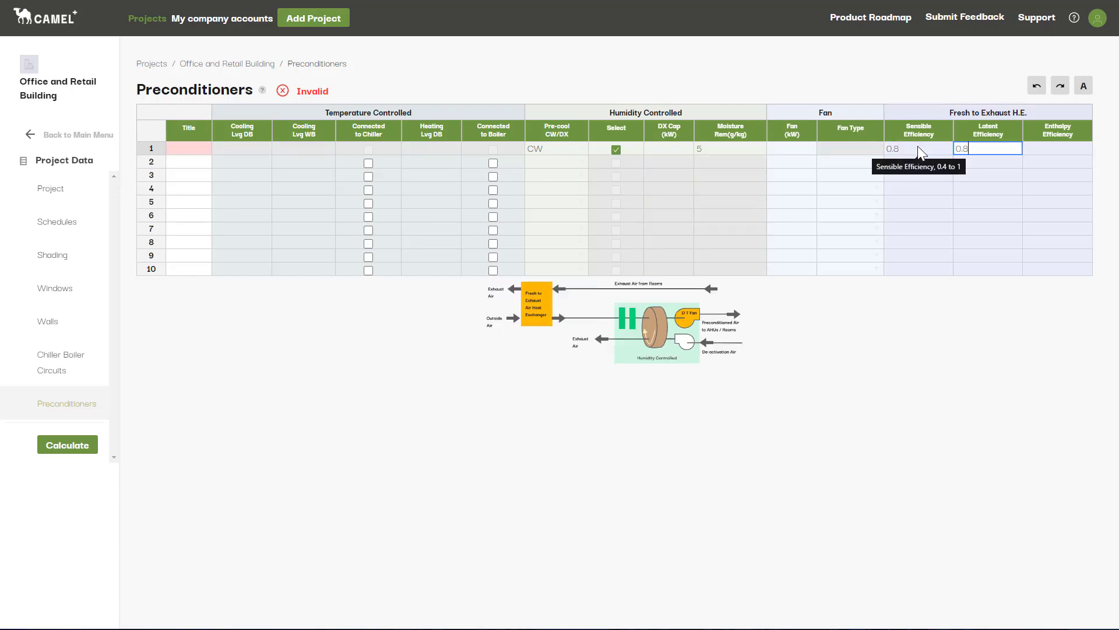
click(918, 145)
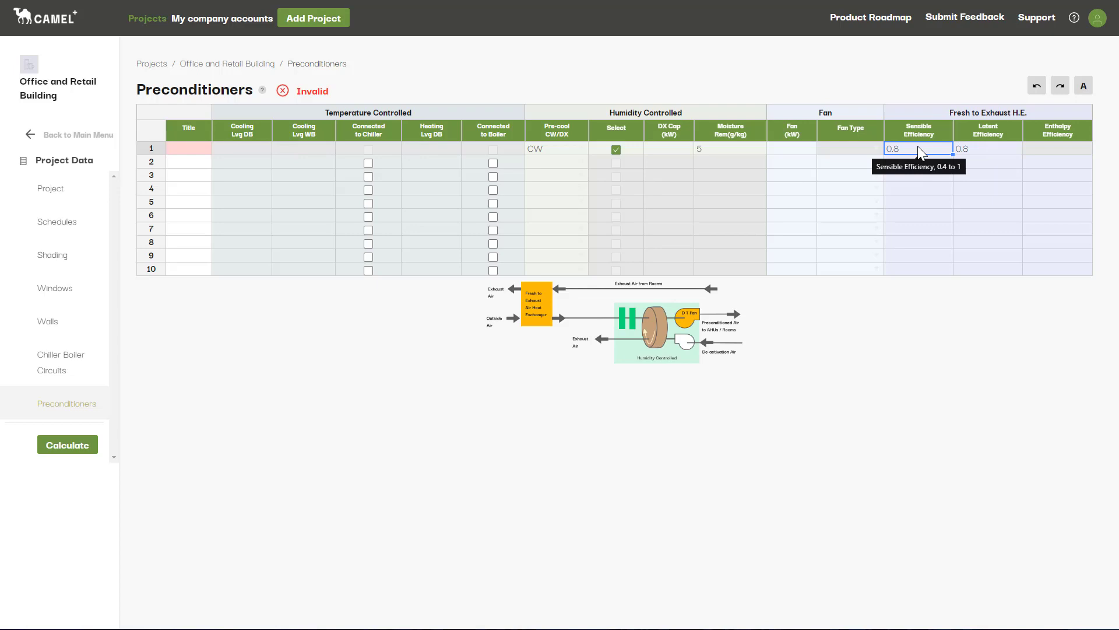
click(824, 330)
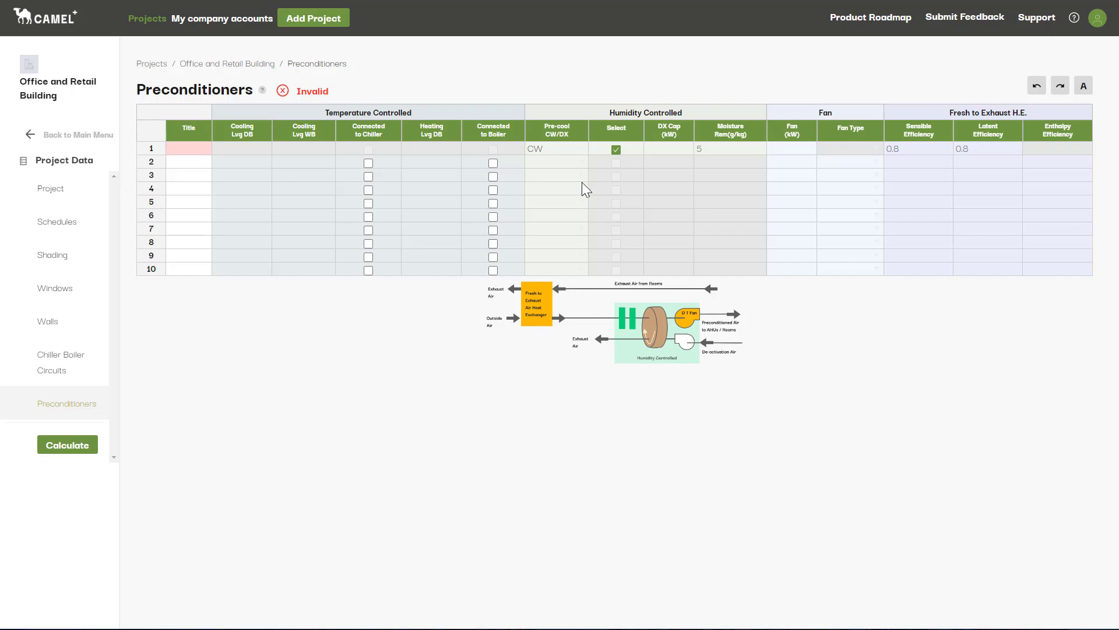
Clear all humidity control entries from row 1, from the pre-cool type through the moisture removal.
click(557, 142)
drag(557, 148, 728, 148)
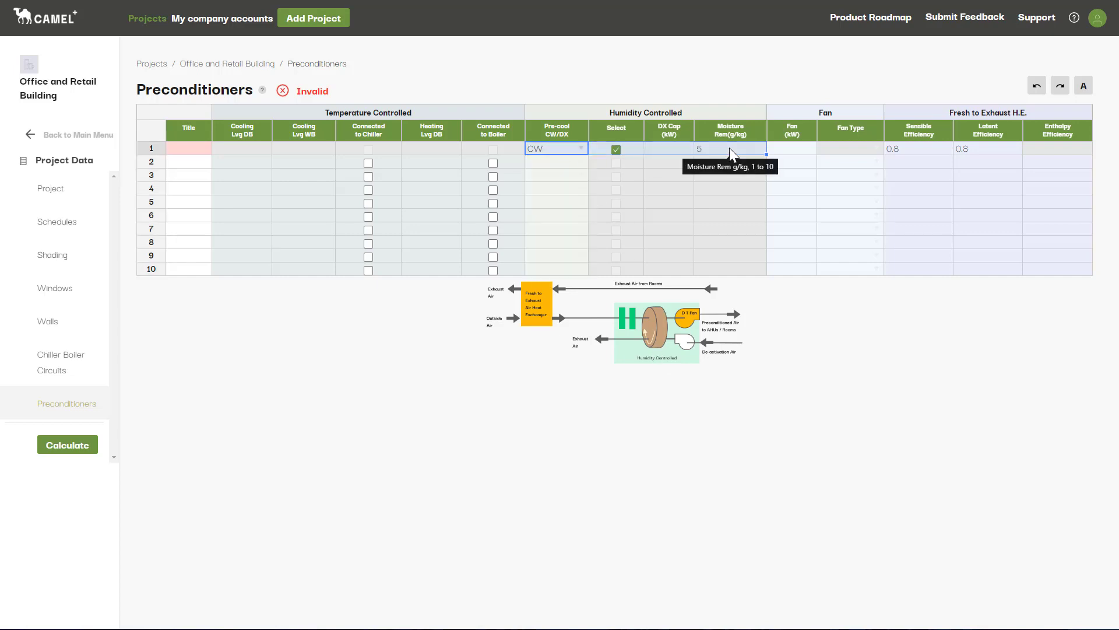
key(Delete)
Enter temperature control values in row 1: cooling leaving dry bulb 18 and heating leaving dry bulb 12.
click(245, 149)
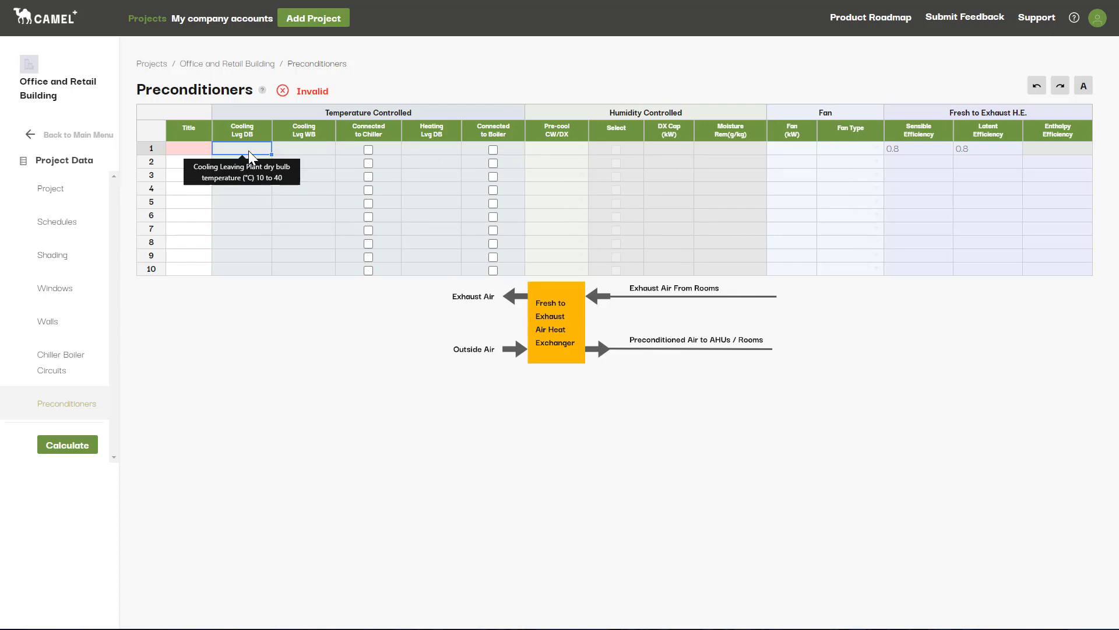
text(18)
key(Tab)
text(12)
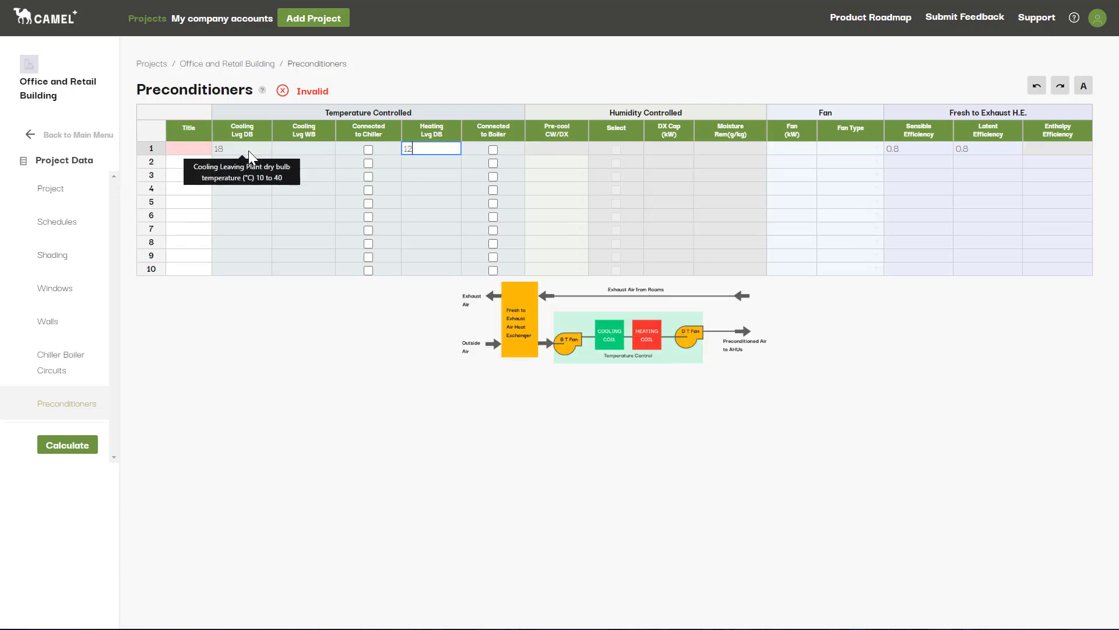
click(348, 310)
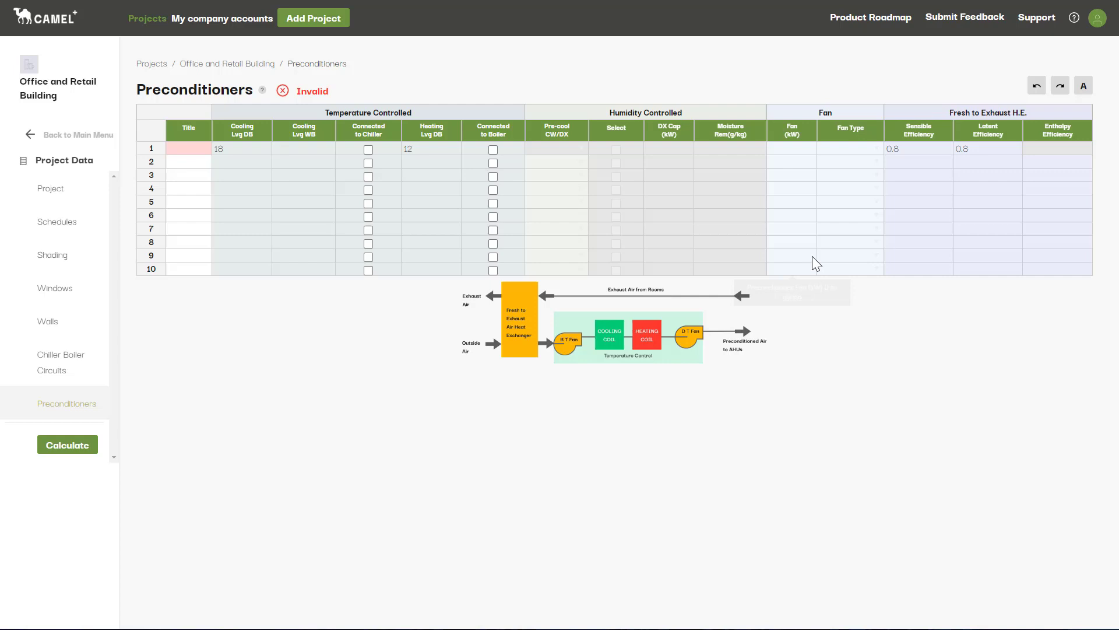
Set the row 1 fan to 1 kW with the Draw Through fan type.
click(796, 152)
text(1)
click(845, 148)
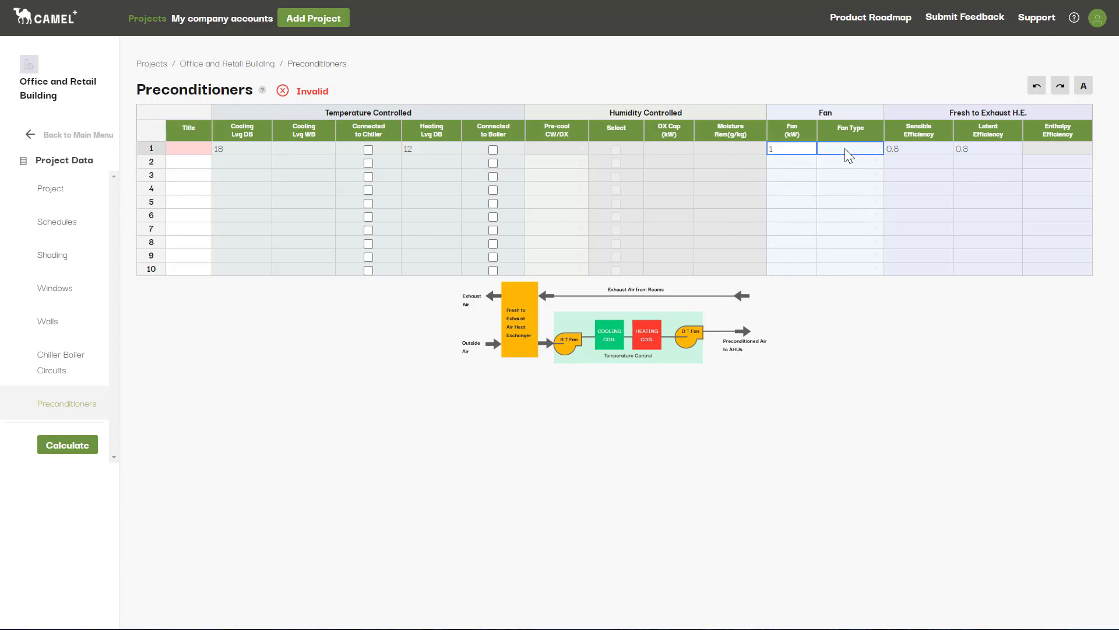
click(876, 148)
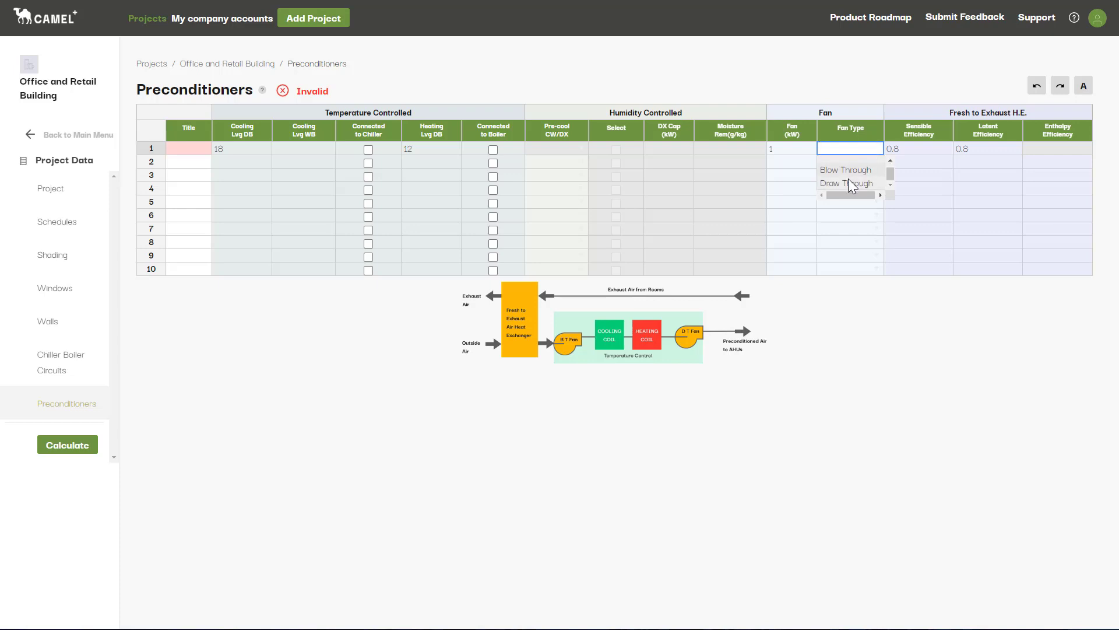
click(847, 183)
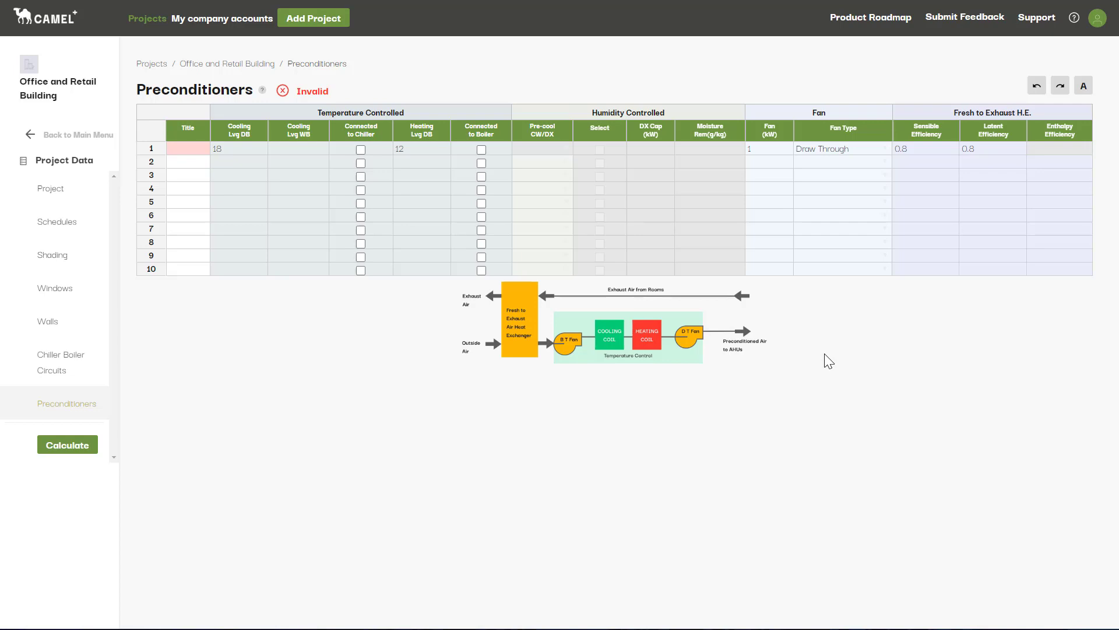
Title the preconditioner in row 1 PC-1.
click(183, 148)
text(PC-1)
key(Return)
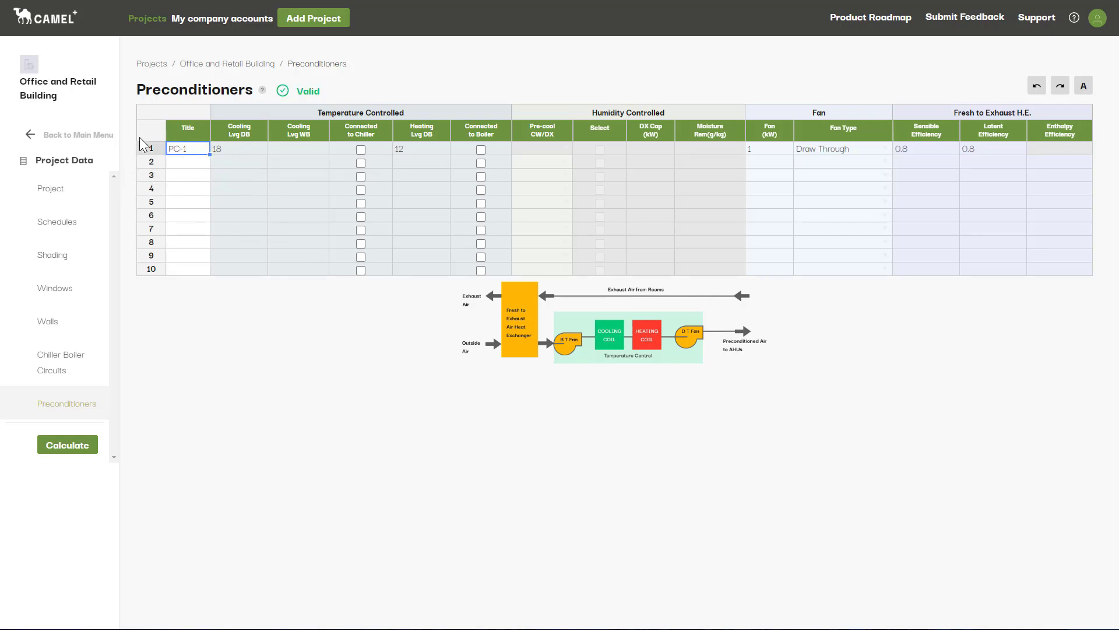